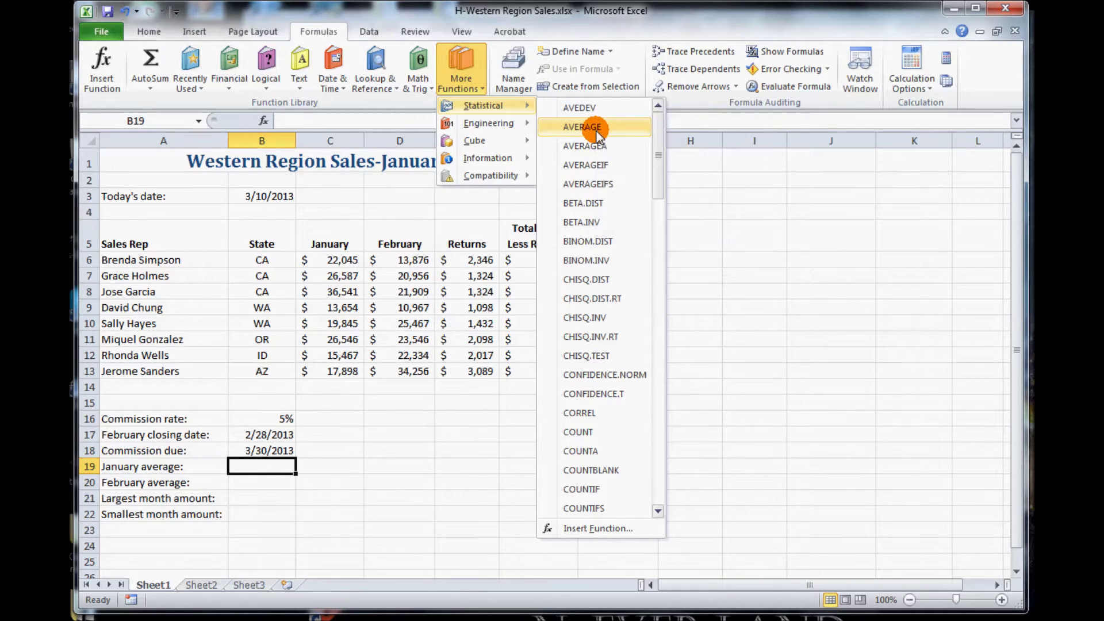
Insert AVERAGE into B19 and move its argument dialog clear of the January column.
{"action": "left_click", "coordinate": [596, 132]}
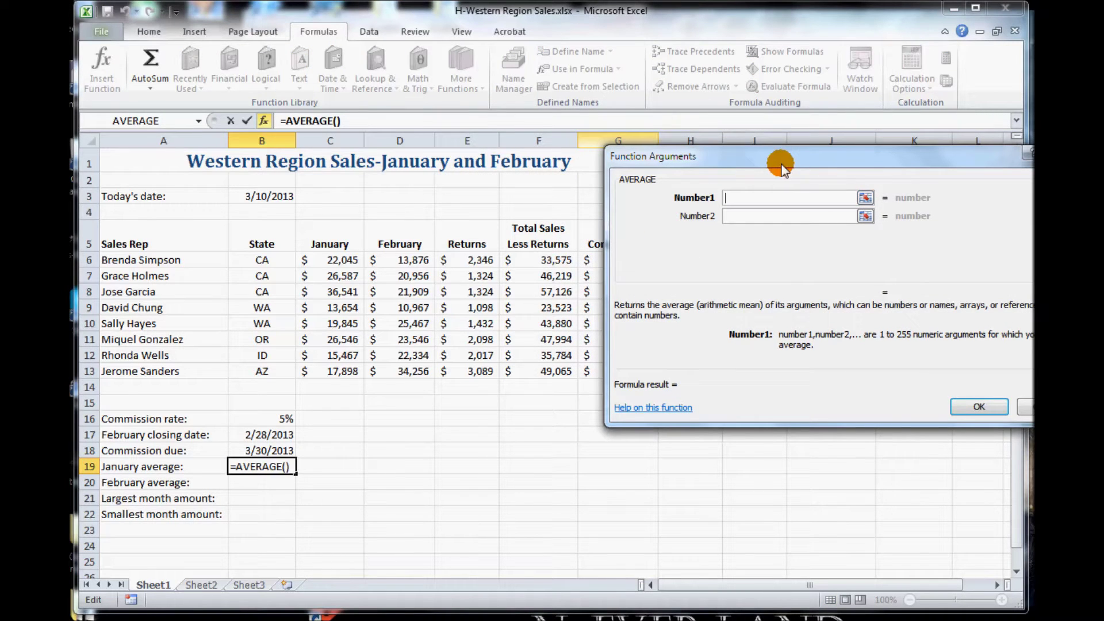
{"action": "left_click_drag", "start_coordinate": [778, 154], "coordinate": [614, 144]}
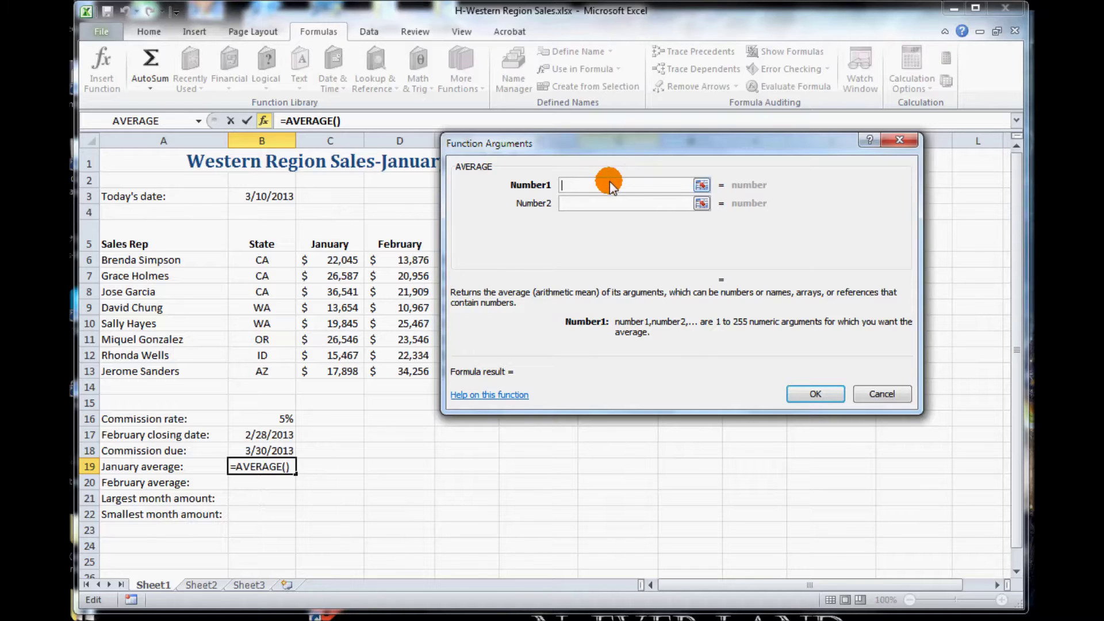
{"action": "left_click_drag", "start_coordinate": [645, 140], "coordinate": [722, 135]}
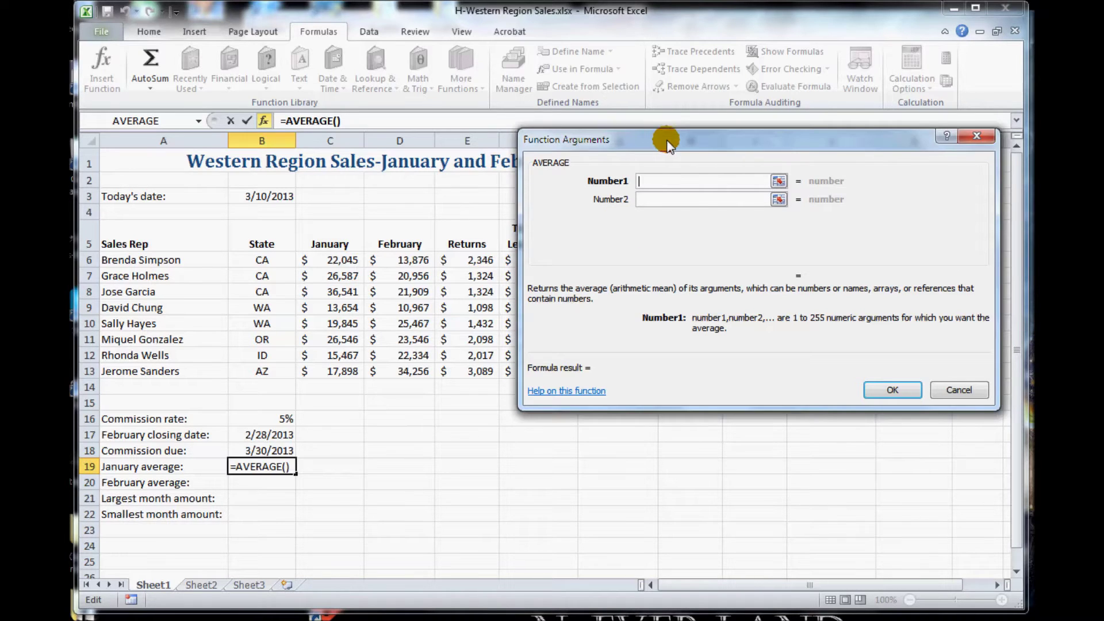
{"action": "left_click_drag", "start_coordinate": [661, 144], "coordinate": [818, 124]}
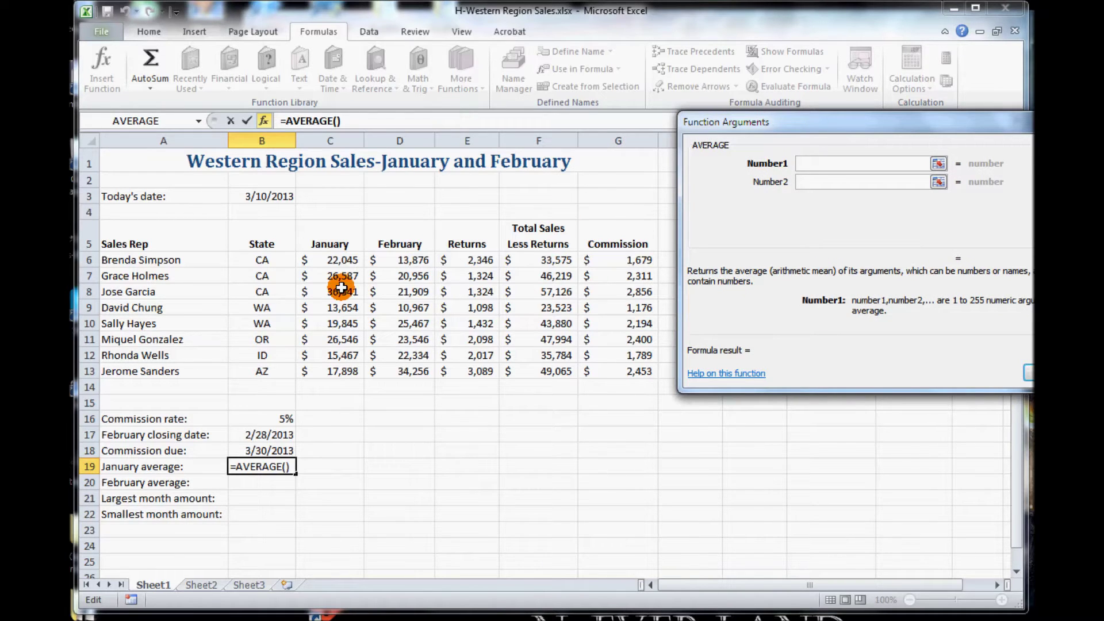
Set the average's range to C6:C13 and confirm, giving a January average of $22,323.
{"action": "left_click", "coordinate": [337, 258]}
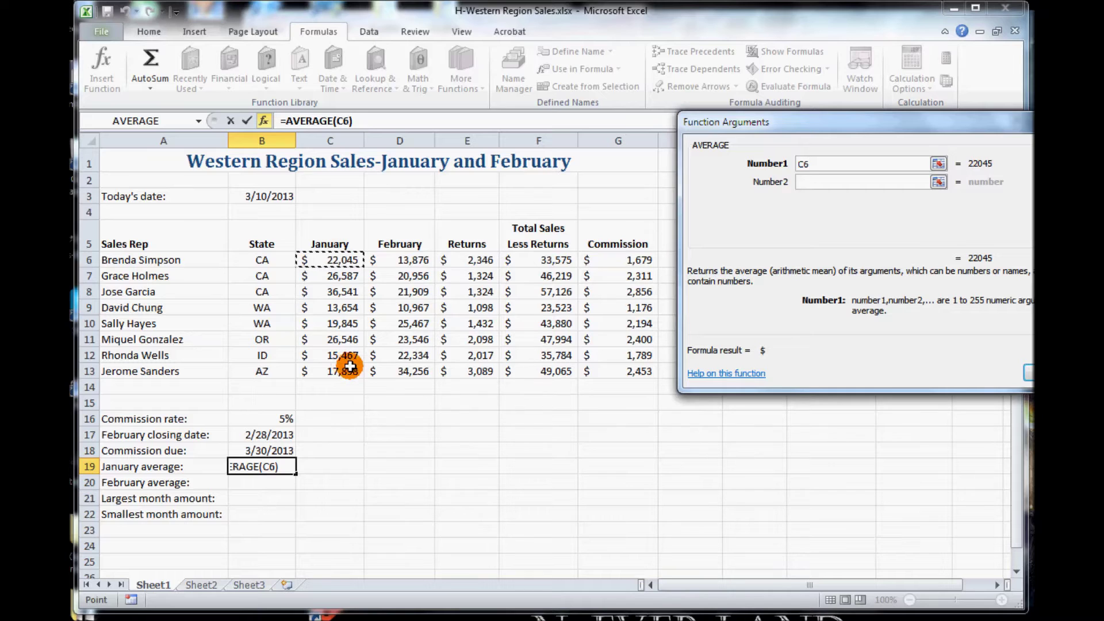
{"action": "mouse_move", "coordinate": [350, 372]}
{"action": "left_mouse_down"}
{"action": "mouse_move", "coordinate": [362, 328]}
{"action": "mouse_move", "coordinate": [357, 256]}
{"action": "mouse_move", "coordinate": [345, 256]}
{"action": "mouse_move", "coordinate": [349, 374]}
{"action": "left_mouse_up"}
{"action": "left_click", "coordinate": [340, 257]}
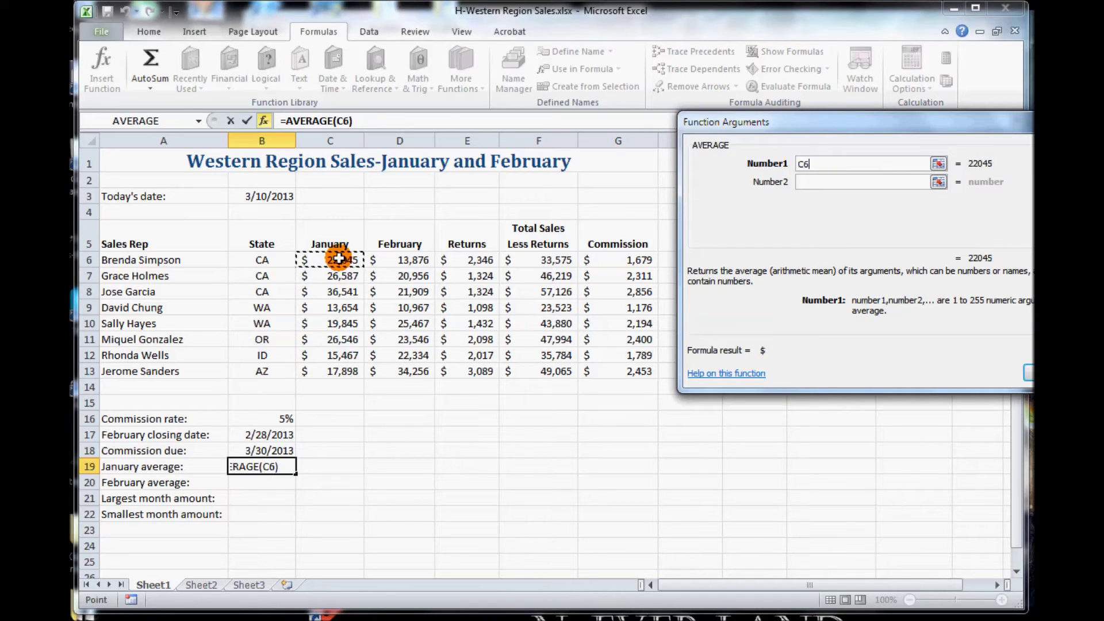
{"action": "left_click", "coordinate": [349, 375], "text": "shift"}
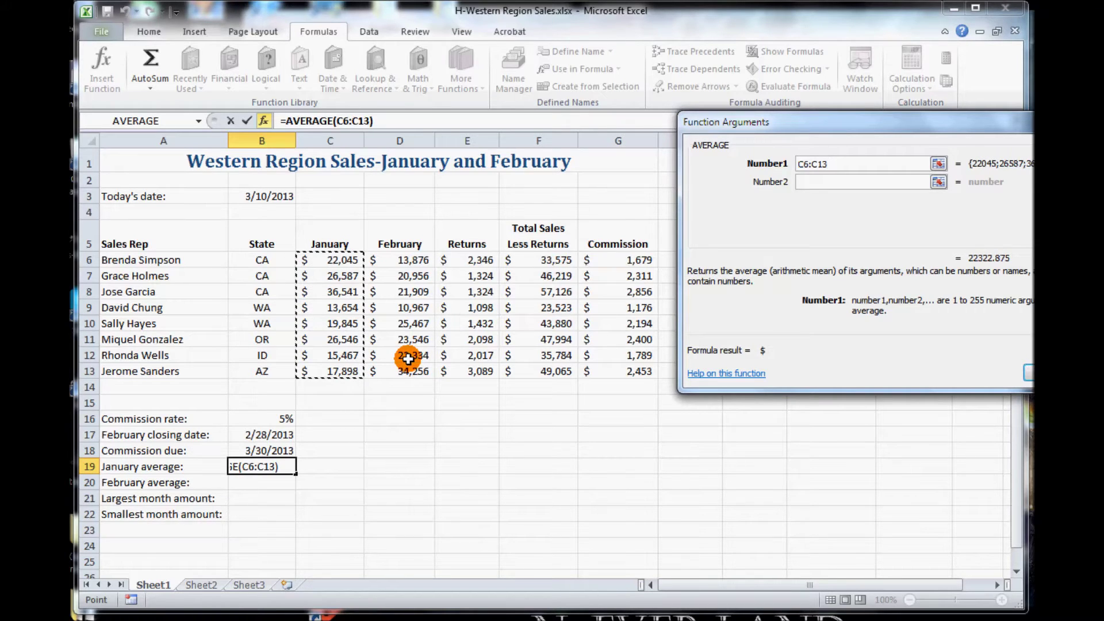
{"action": "left_click", "coordinate": [1028, 373]}
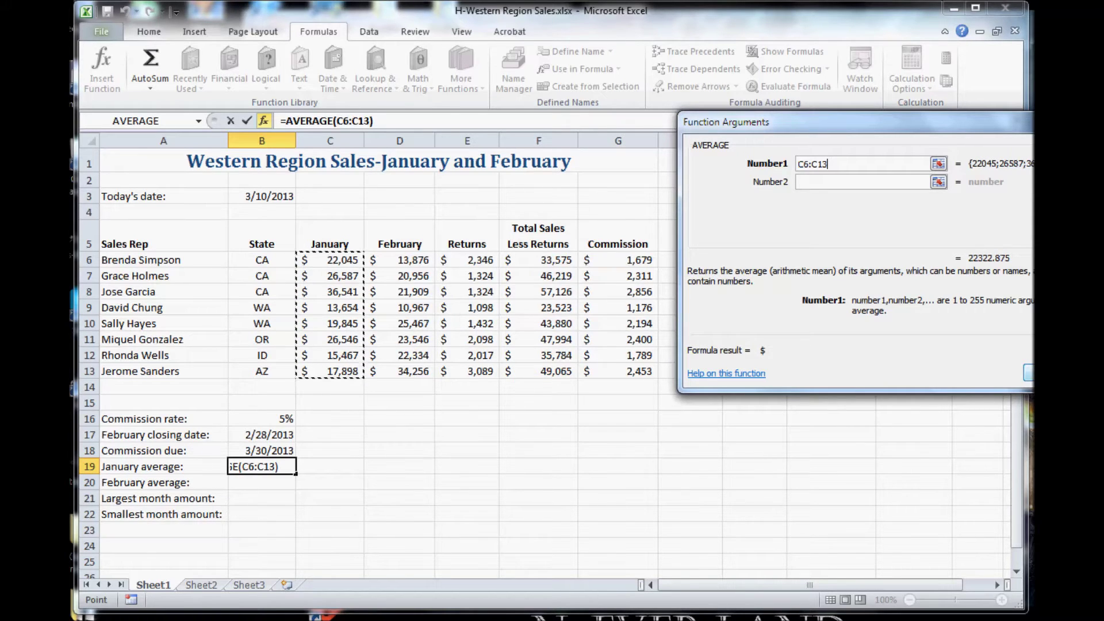
{"action": "left_click", "coordinate": [1028, 372]}
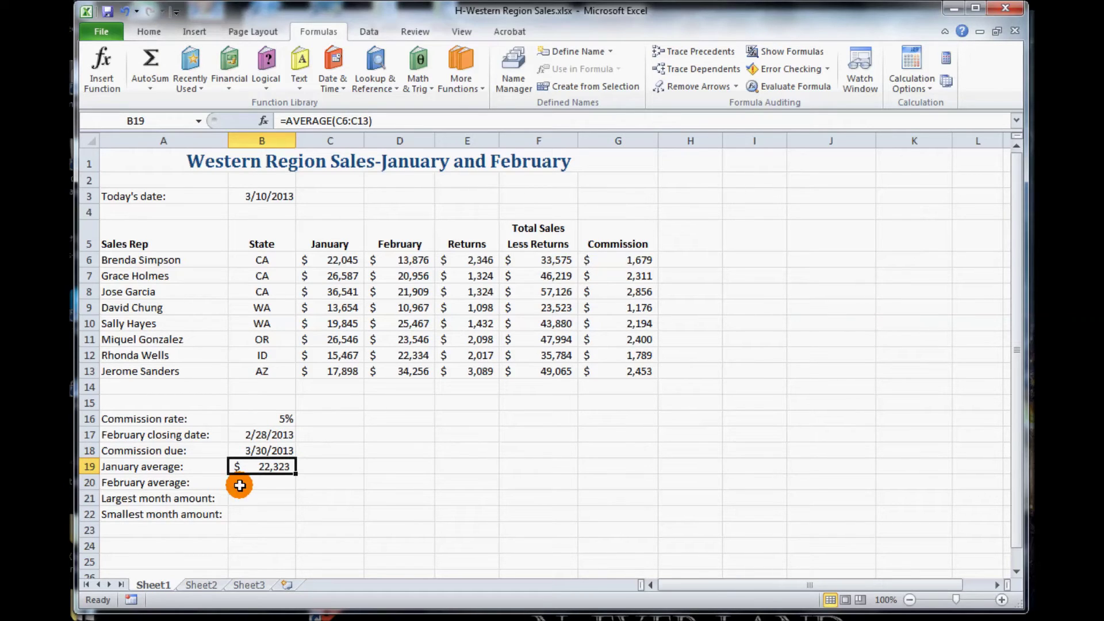
Enter =AVERAGE(D6:D13) in B20 via AutoSum, giving a February average of $21,664.
{"action": "left_click", "coordinate": [264, 483]}
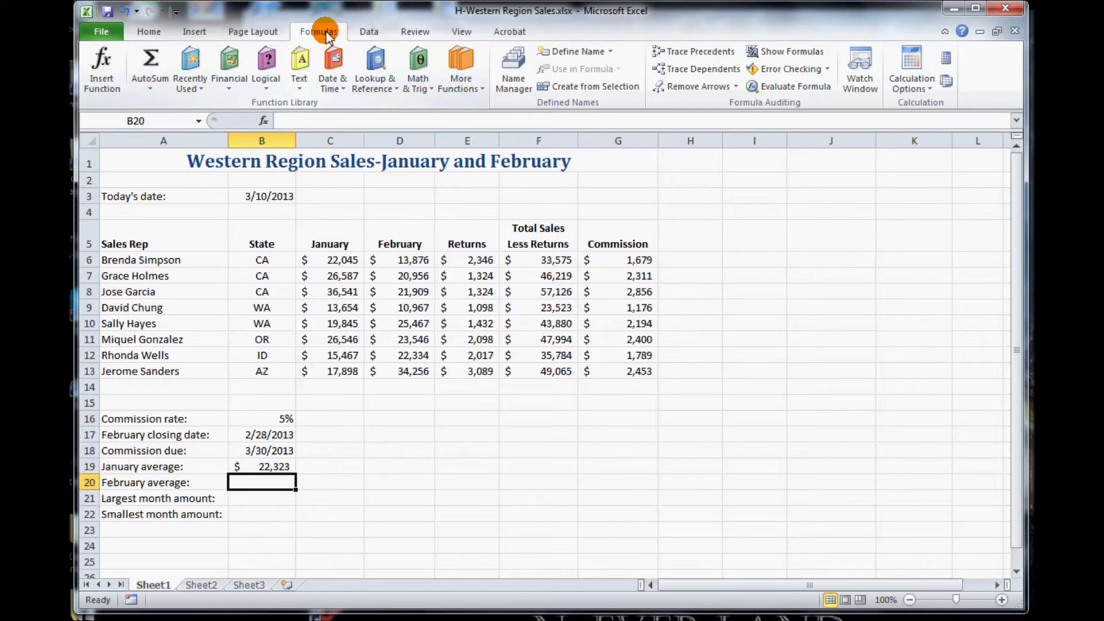
{"action": "left_click", "coordinate": [149, 32]}
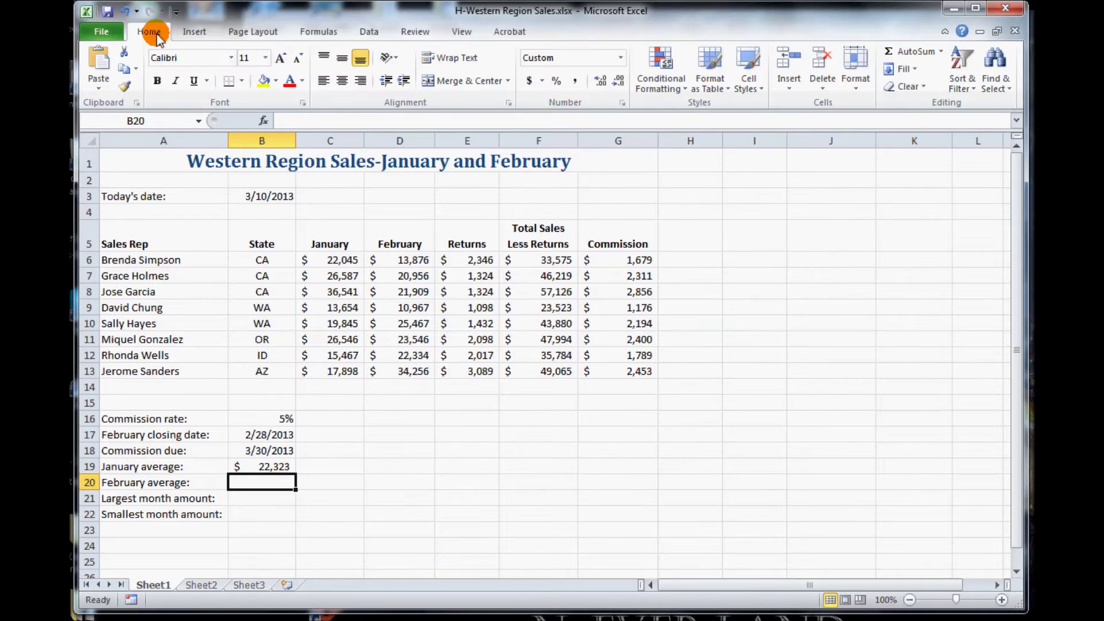
{"action": "left_click", "coordinate": [941, 53]}
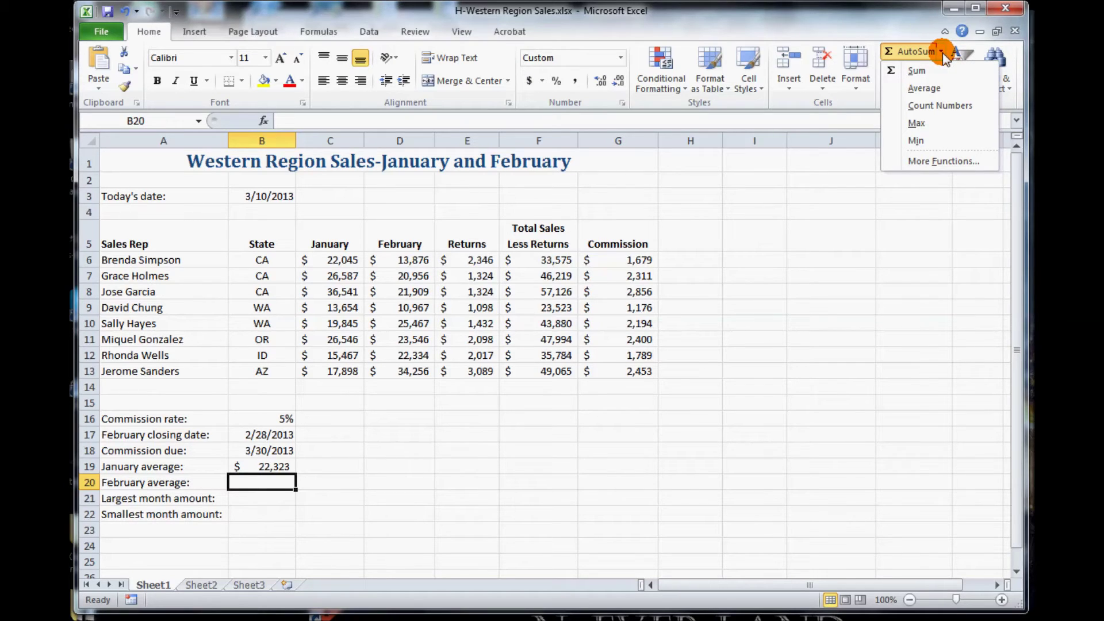
{"action": "left_click", "coordinate": [943, 53]}
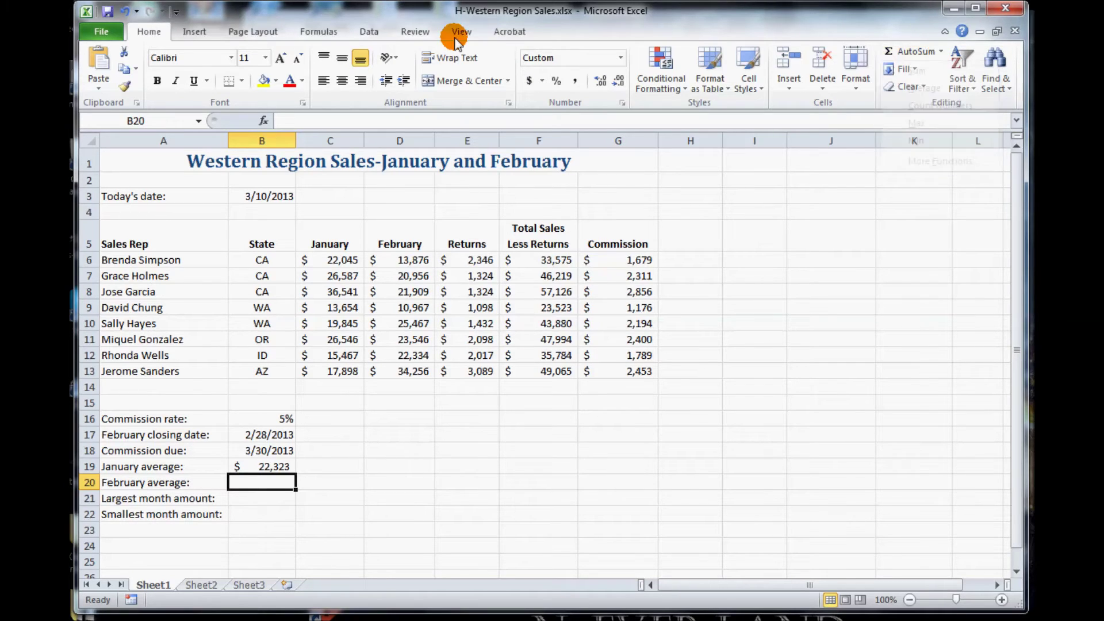
{"action": "left_click", "coordinate": [322, 34]}
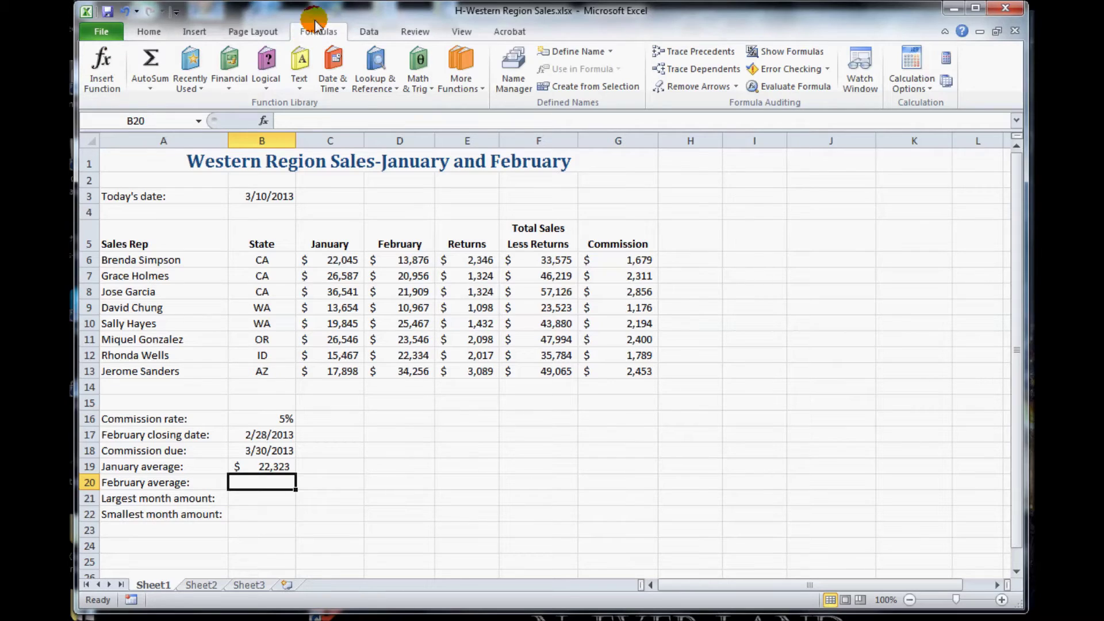
{"action": "left_click", "coordinate": [151, 91]}
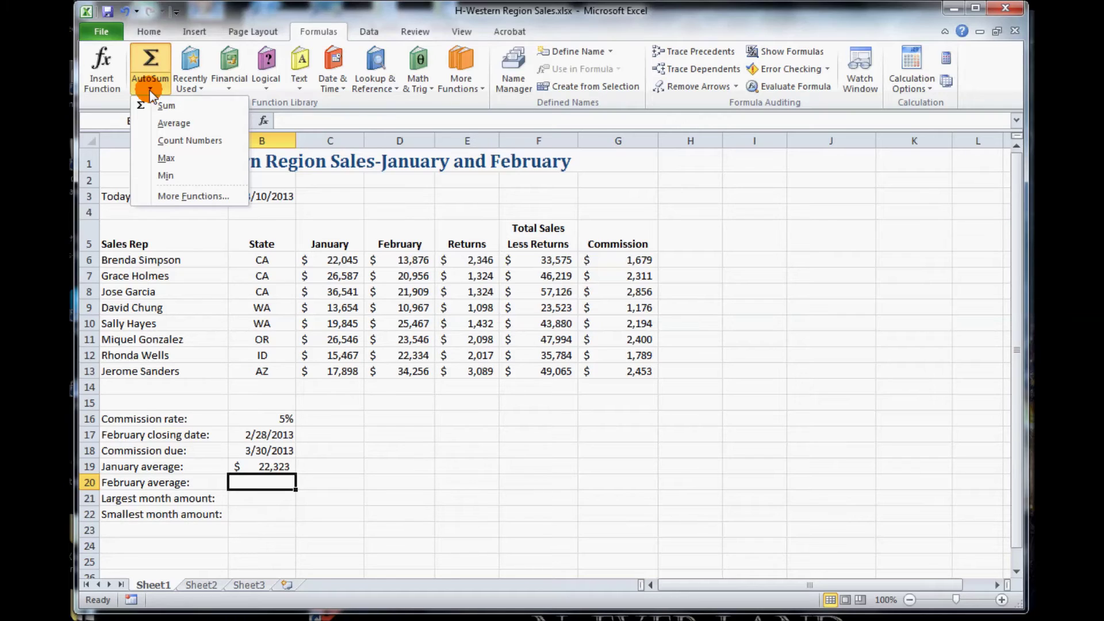
{"action": "left_click", "coordinate": [193, 125]}
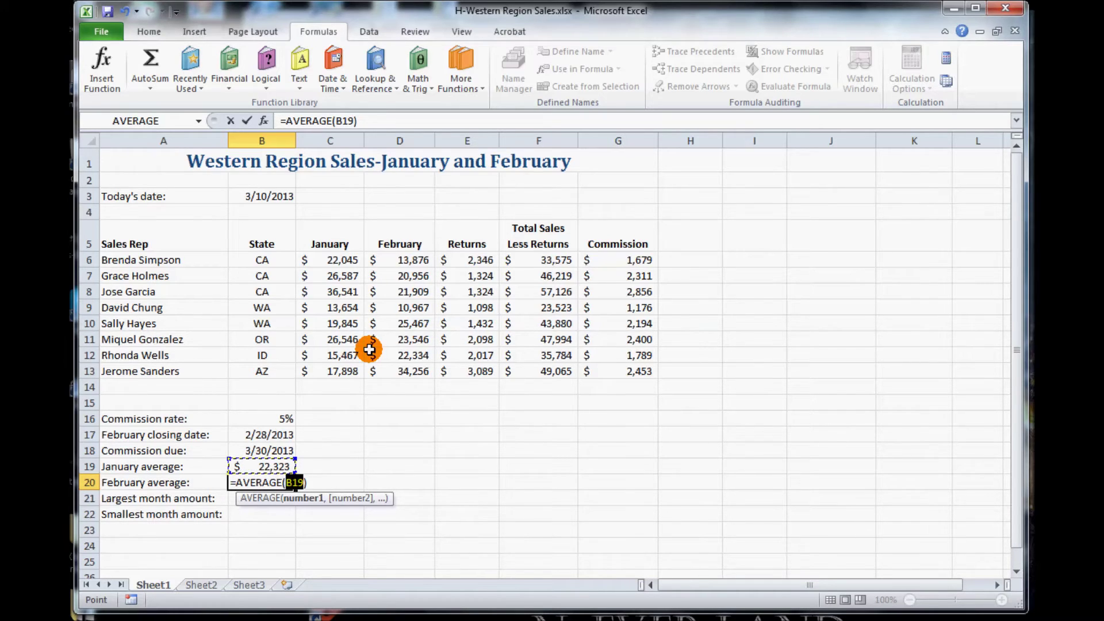
{"action": "left_click", "coordinate": [408, 259]}
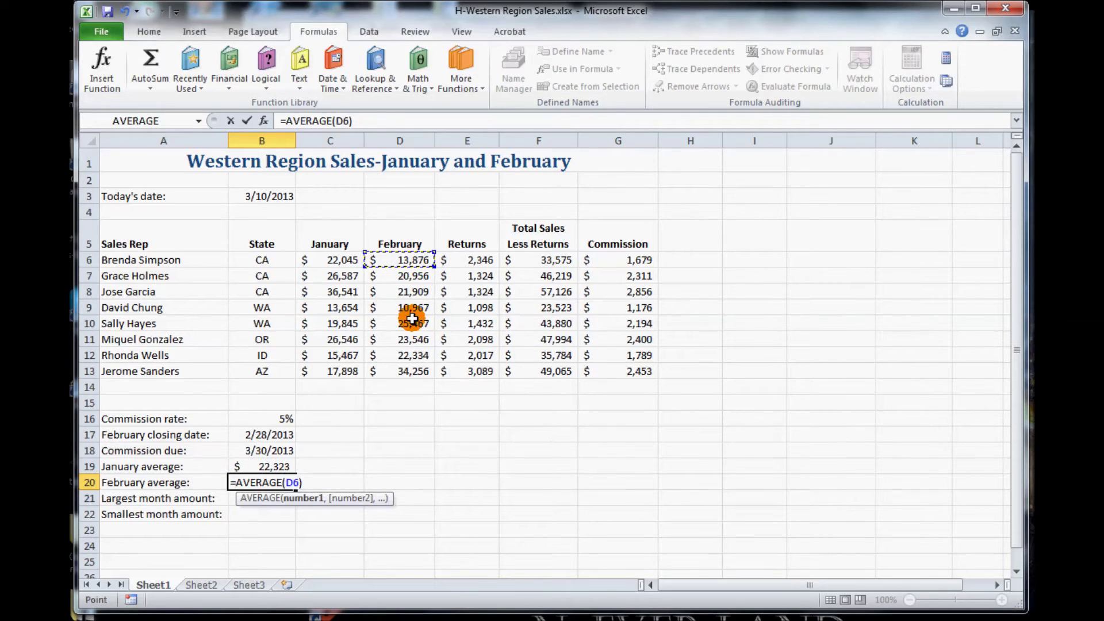
{"action": "left_click_drag", "start_coordinate": [418, 352], "coordinate": [417, 388]}
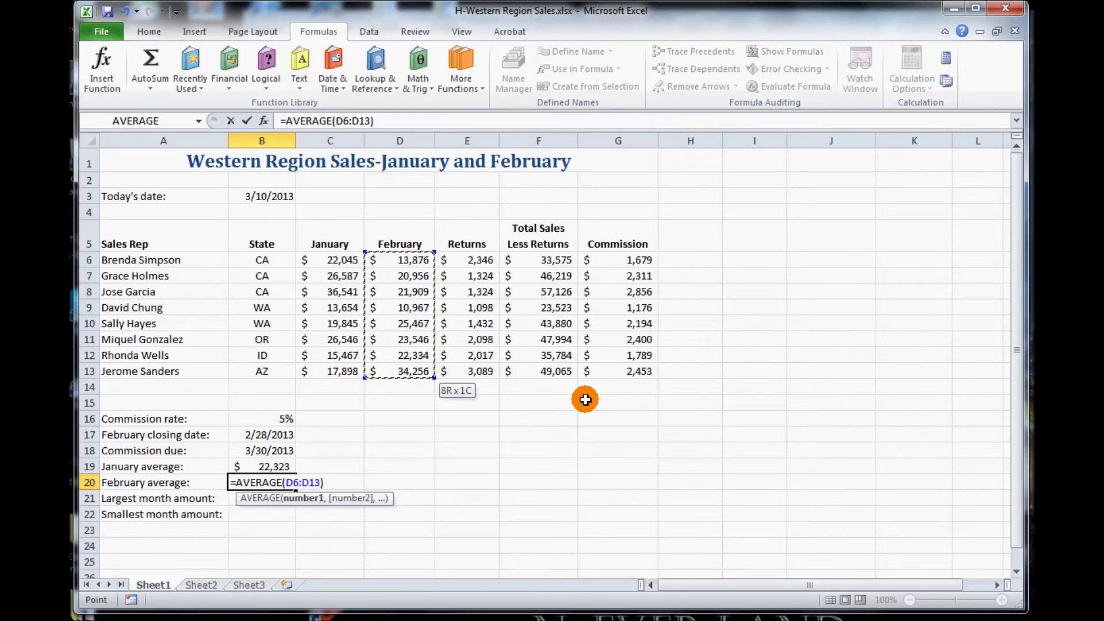
{"action": "key", "text": "Return"}
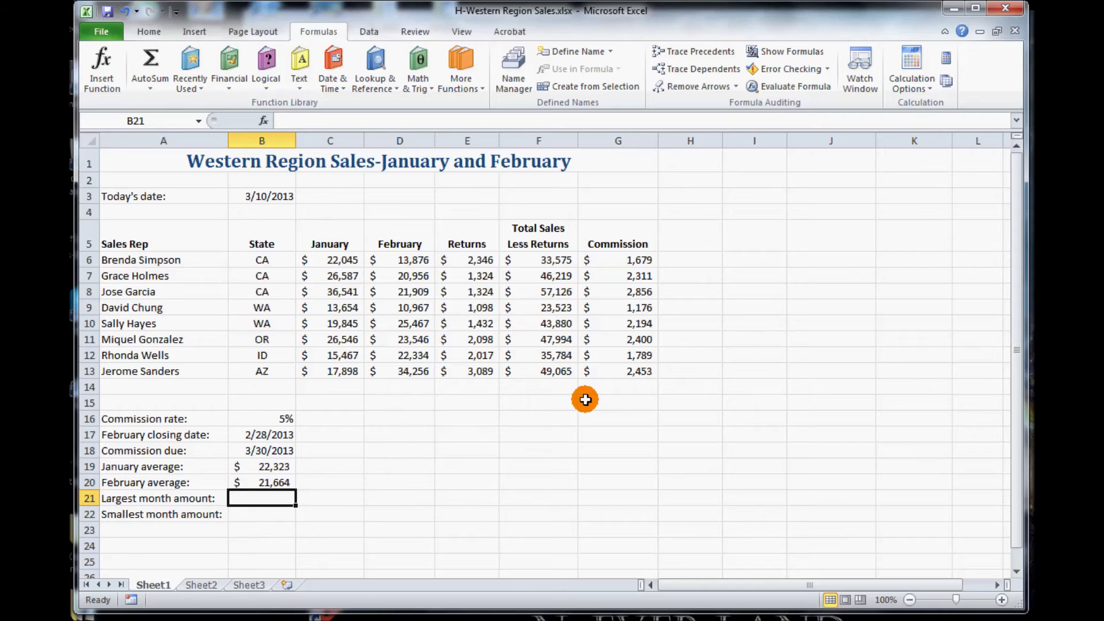
Enter =MAX(C6:D13) in B21 via AutoSum, giving a largest amount of $36,541.
{"action": "left_click", "coordinate": [332, 499]}
{"action": "left_click", "coordinate": [280, 499]}
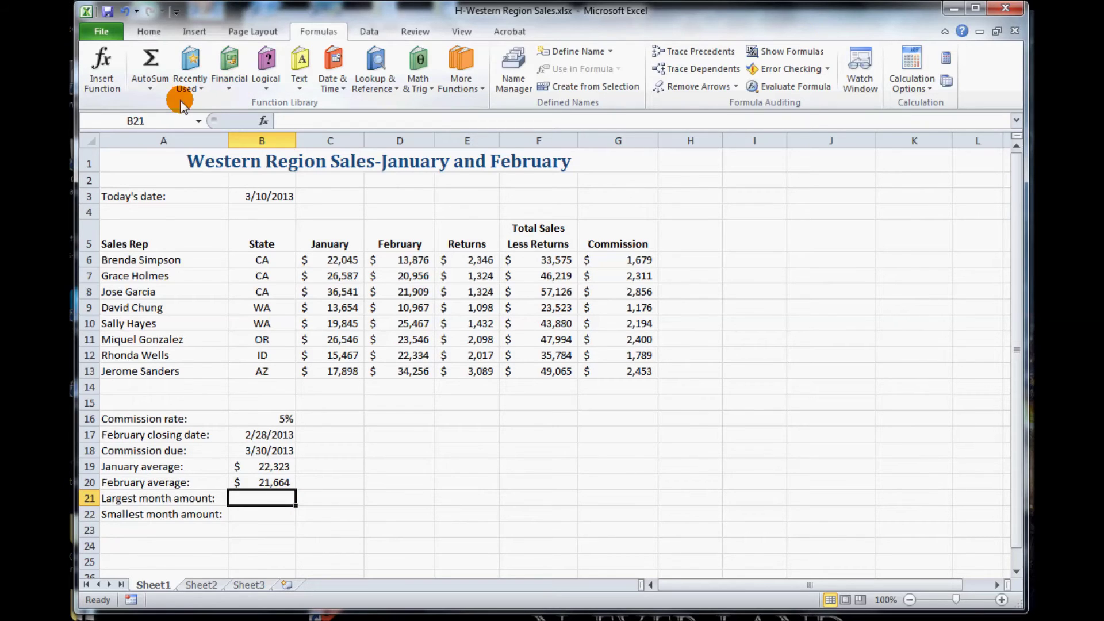
{"action": "left_click", "coordinate": [150, 89]}
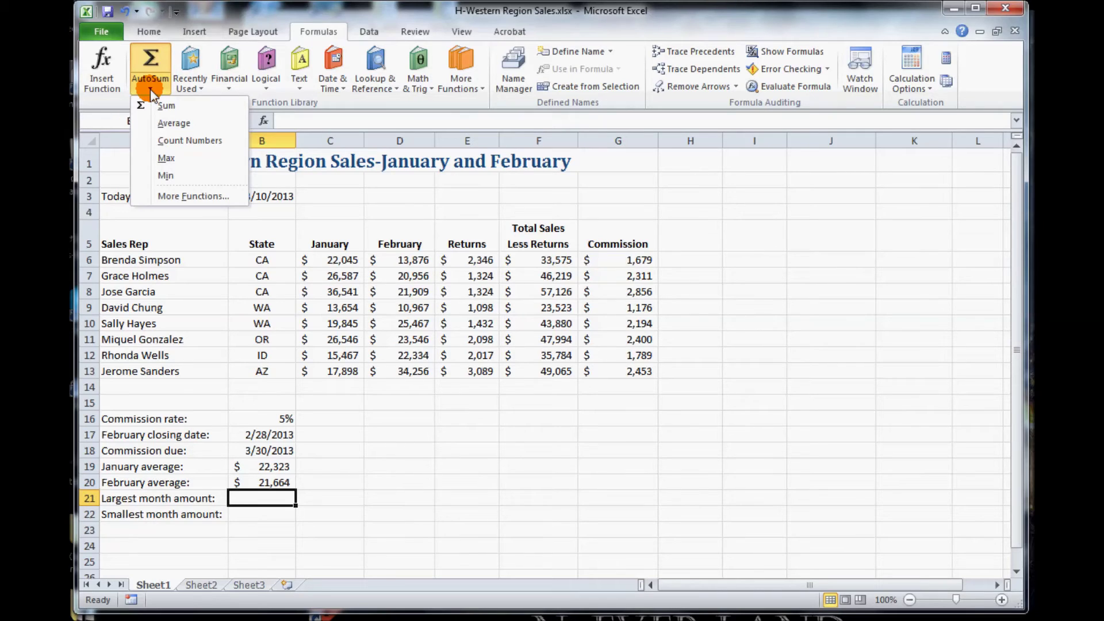
{"action": "left_click", "coordinate": [184, 159]}
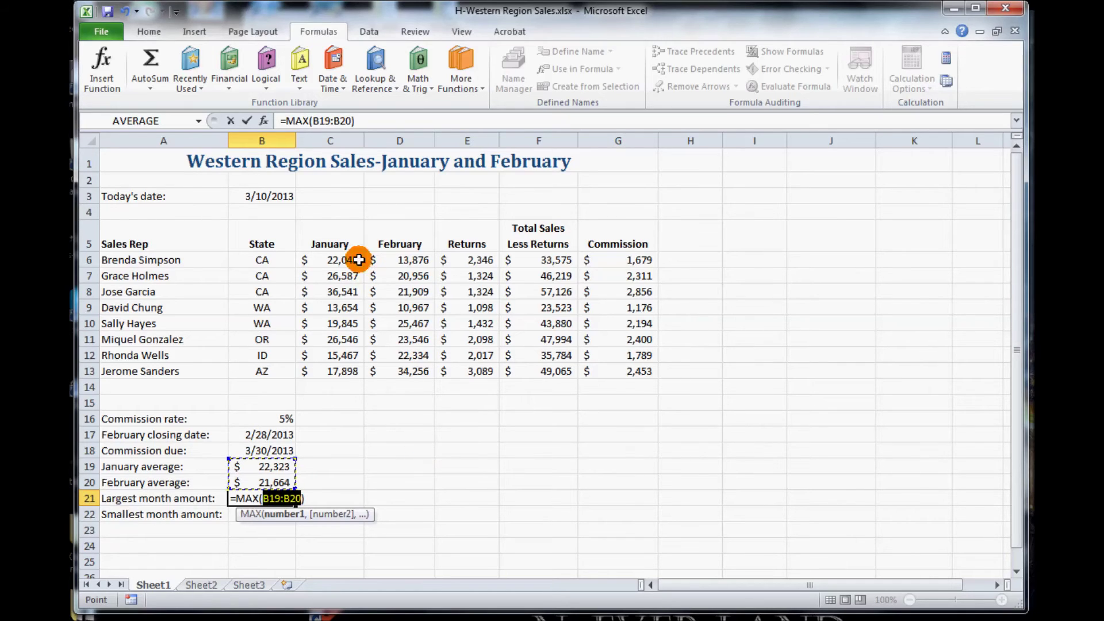
{"action": "left_click", "coordinate": [335, 259]}
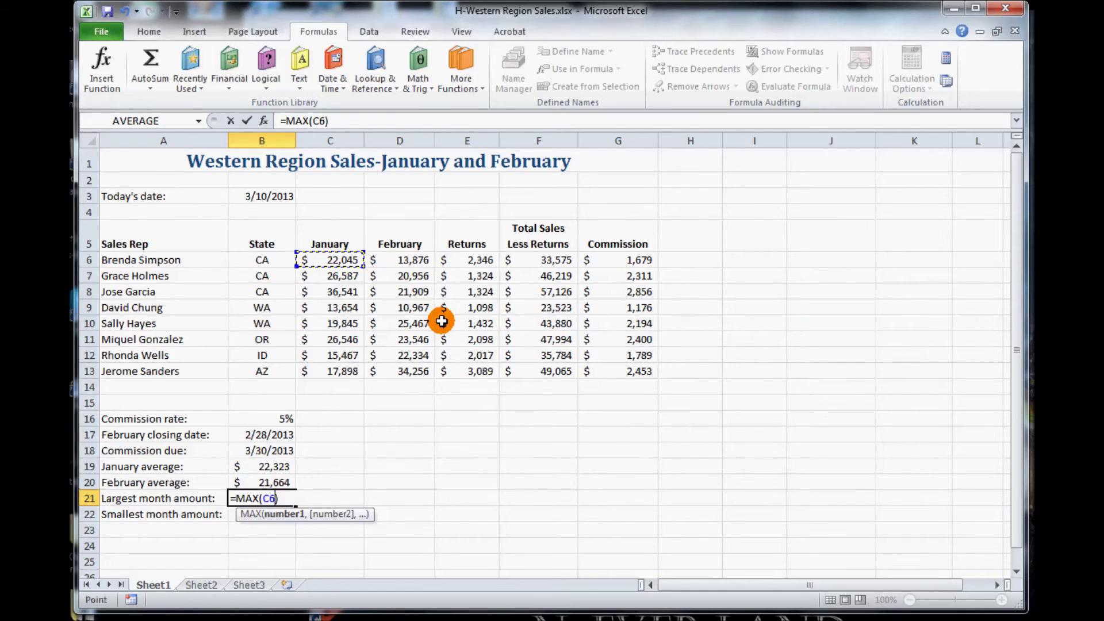
{"action": "left_click", "coordinate": [420, 371], "text": "shift"}
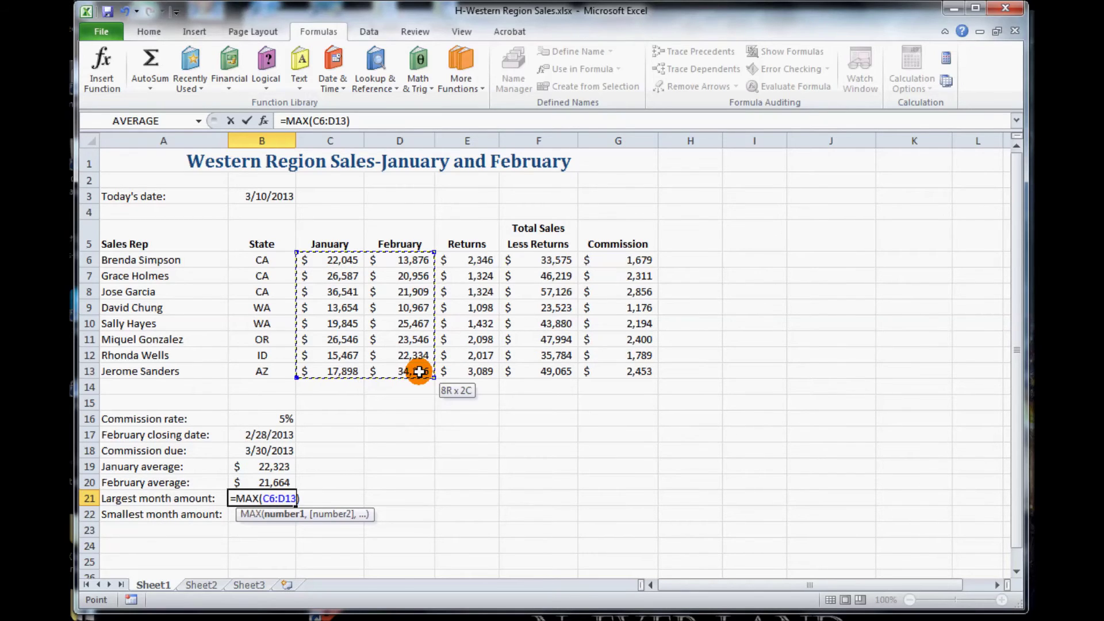
{"action": "left_click_drag", "start_coordinate": [325, 253], "coordinate": [350, 256]}
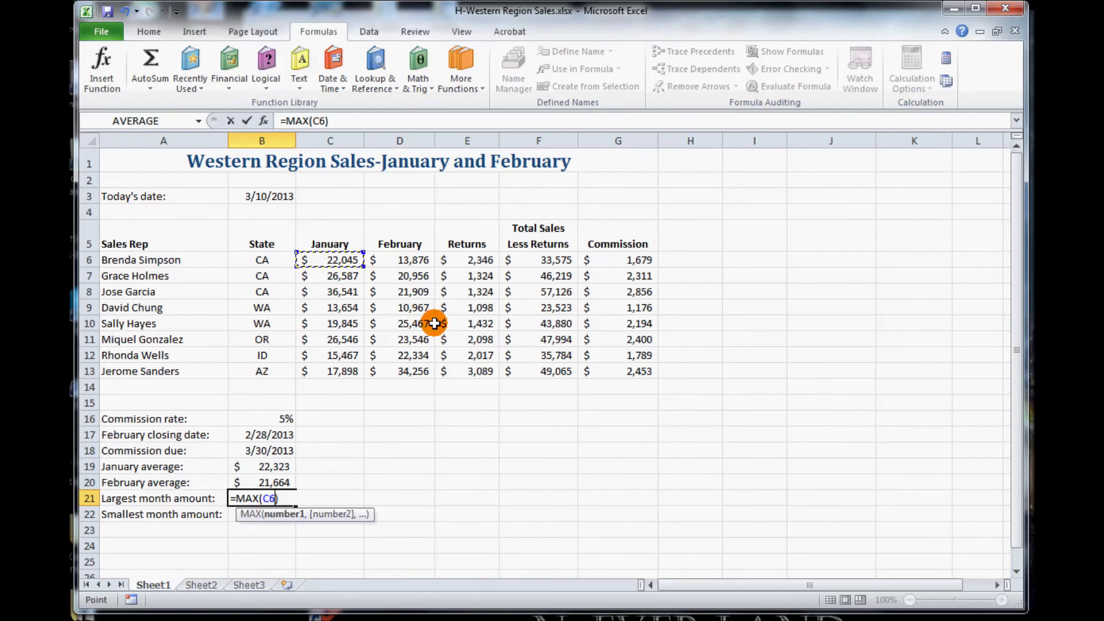
{"action": "left_click", "coordinate": [413, 374], "text": "shift"}
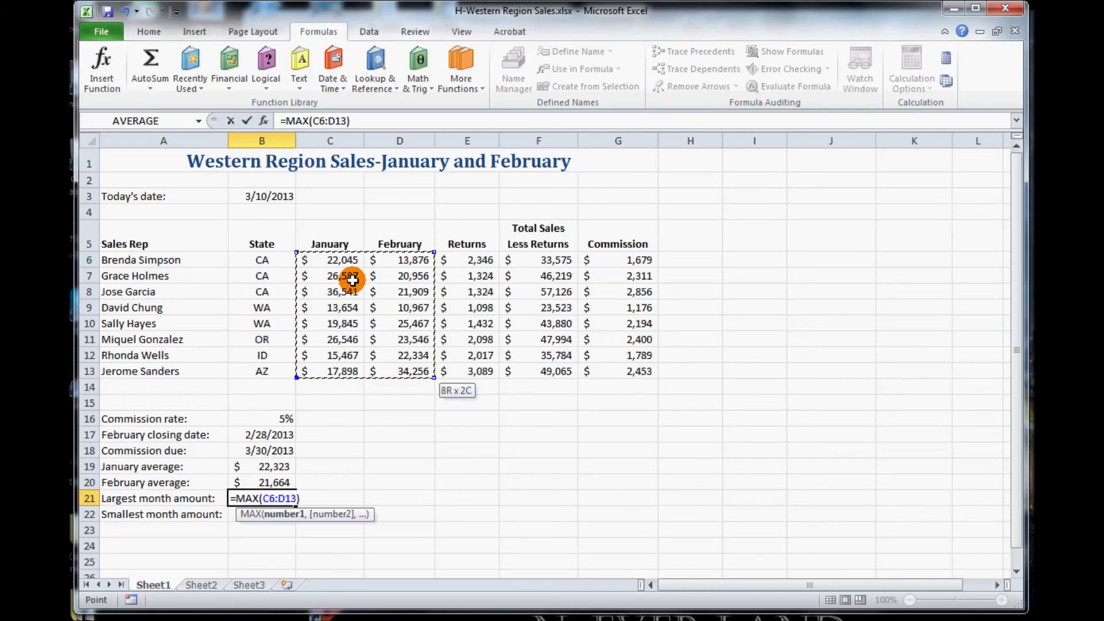
{"action": "left_click", "coordinate": [248, 122]}
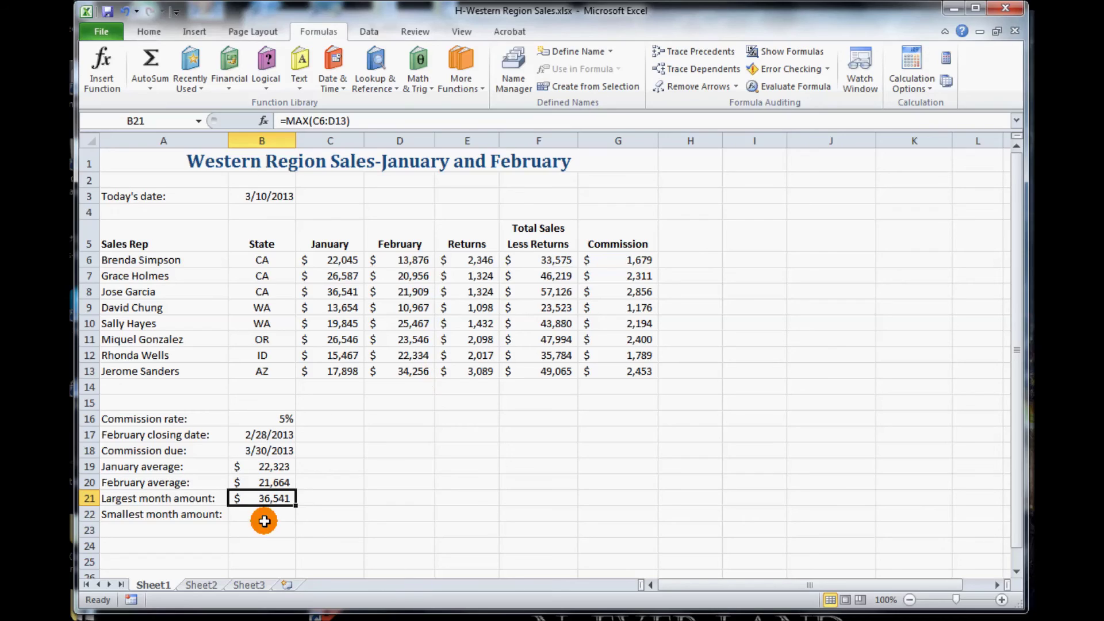
Enter =MIN(C6:D13) in B22, giving $10,967, and save the workbook.
{"action": "left_click", "coordinate": [264, 515]}
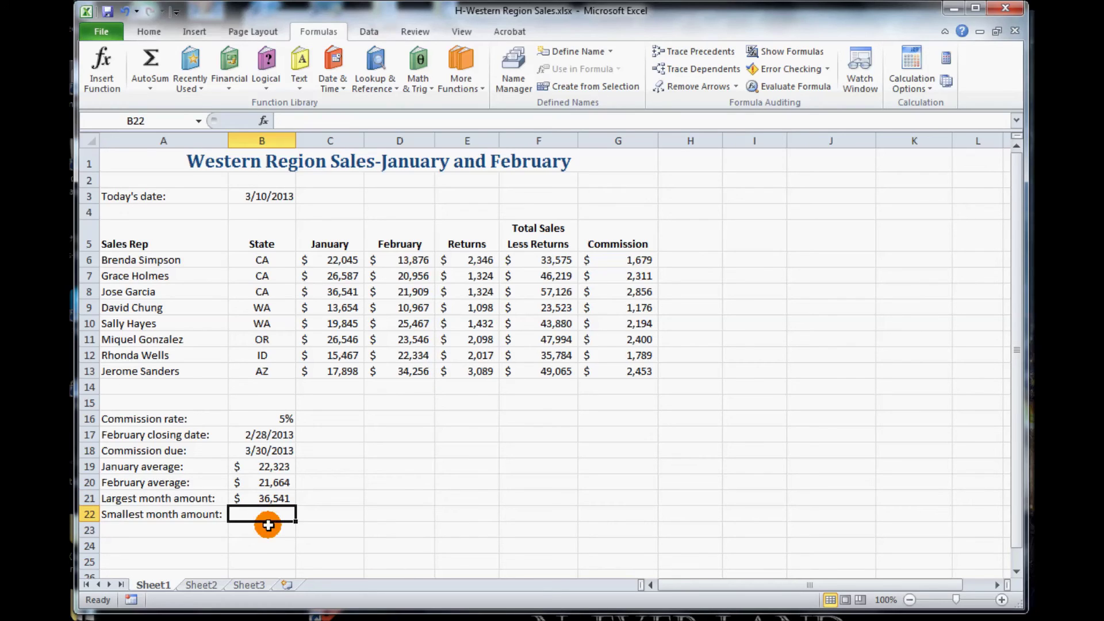
{"action": "left_click", "coordinate": [148, 87]}
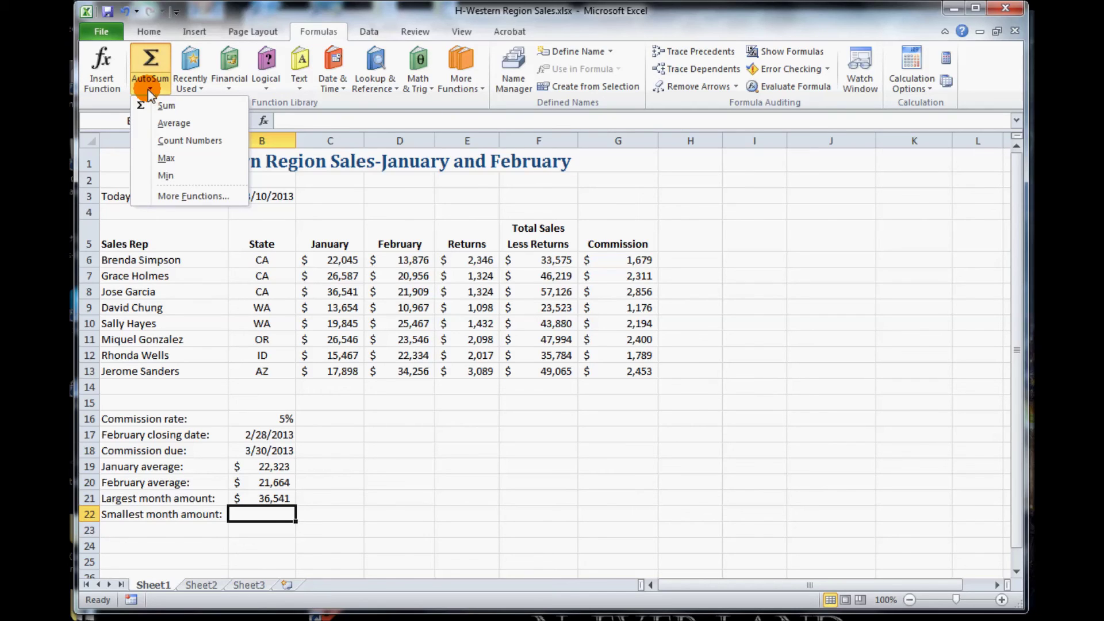
{"action": "left_click", "coordinate": [188, 175]}
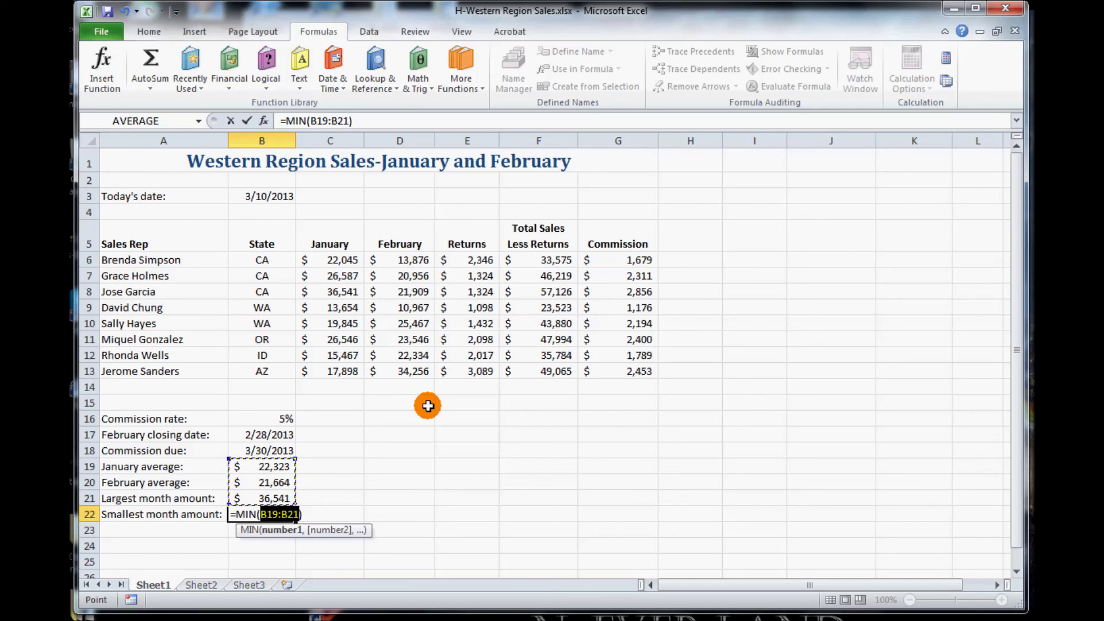
{"action": "left_click", "coordinate": [335, 260]}
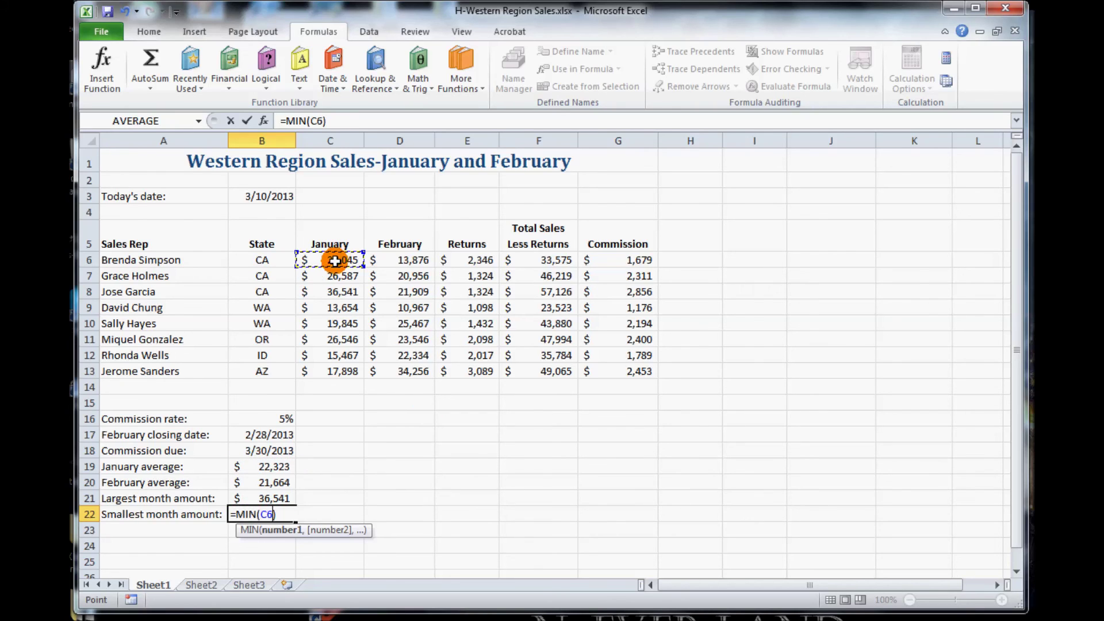
{"action": "left_click", "coordinate": [414, 369], "text": "shift"}
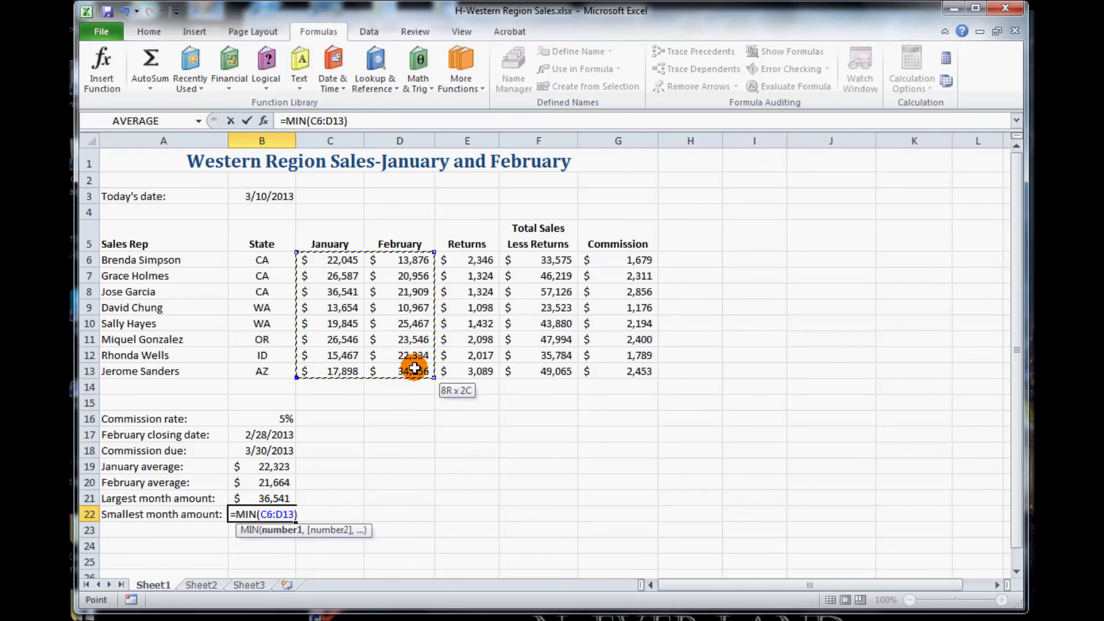
{"action": "key", "text": "Return"}
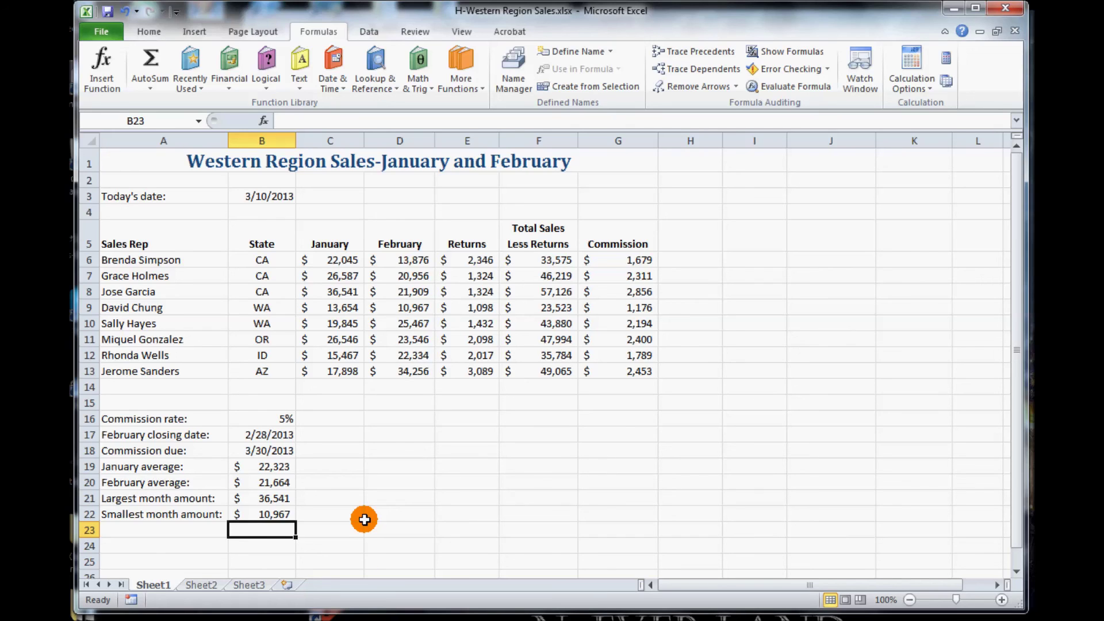
{"action": "left_click", "coordinate": [107, 13]}
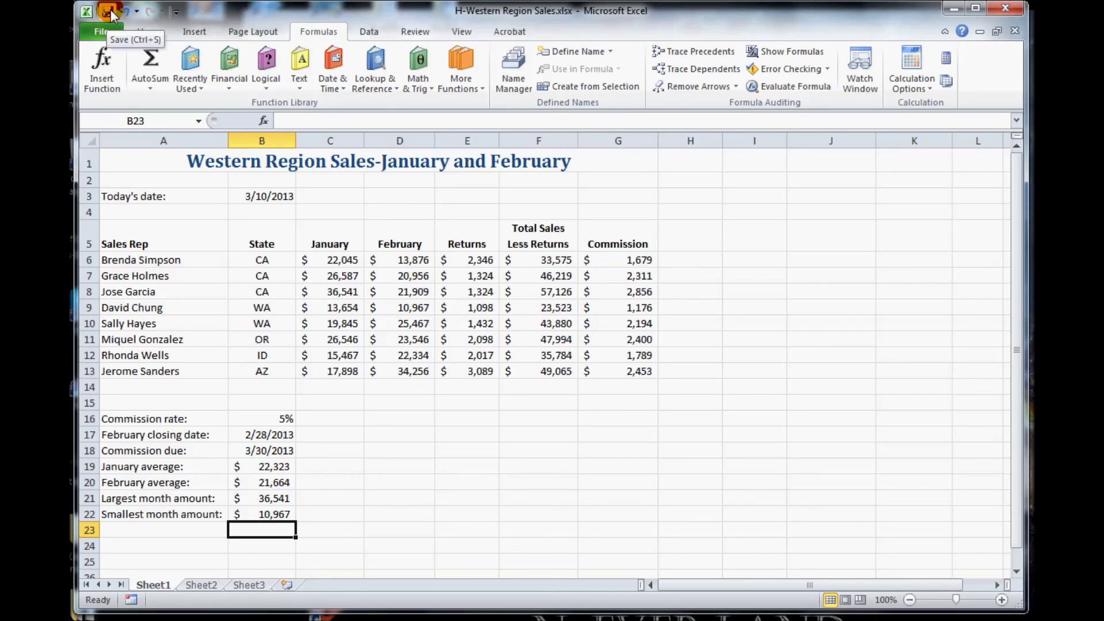